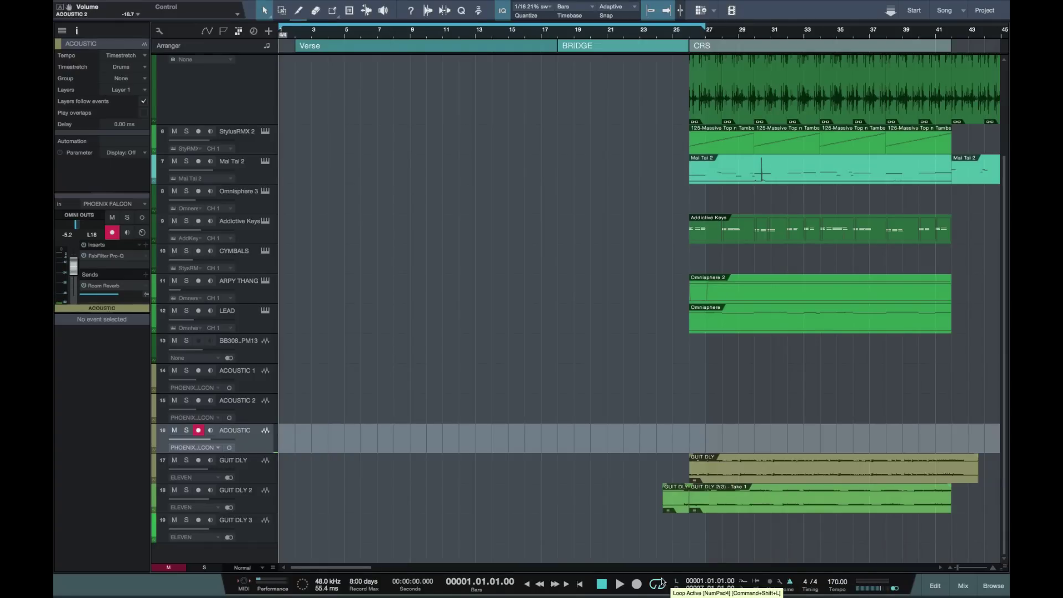
- Zoom the arrange view out and back in with W/E until bars 1 to 89 fit on screen
key(w)
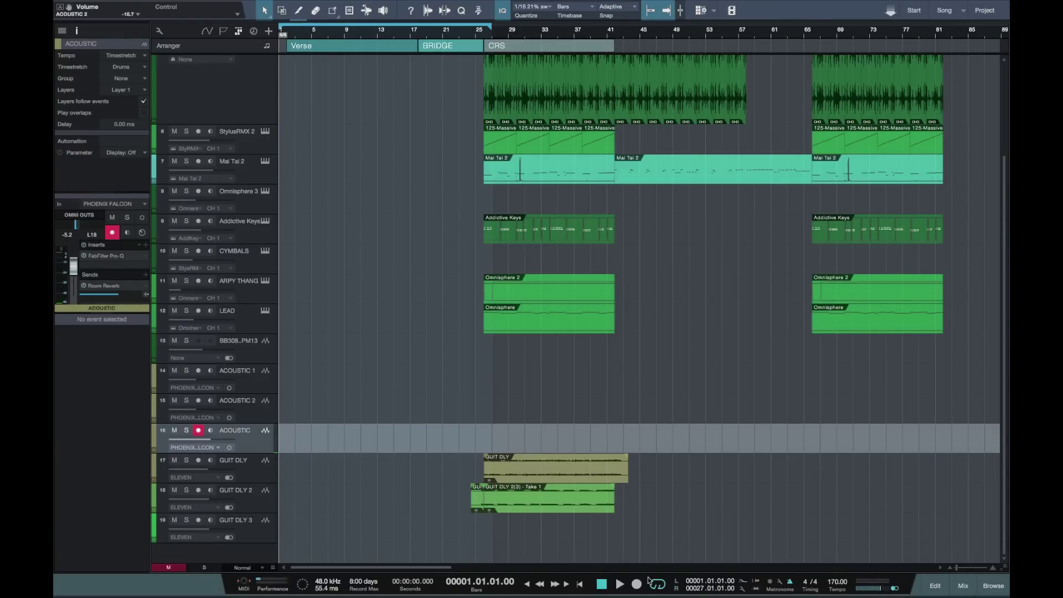
key(e)
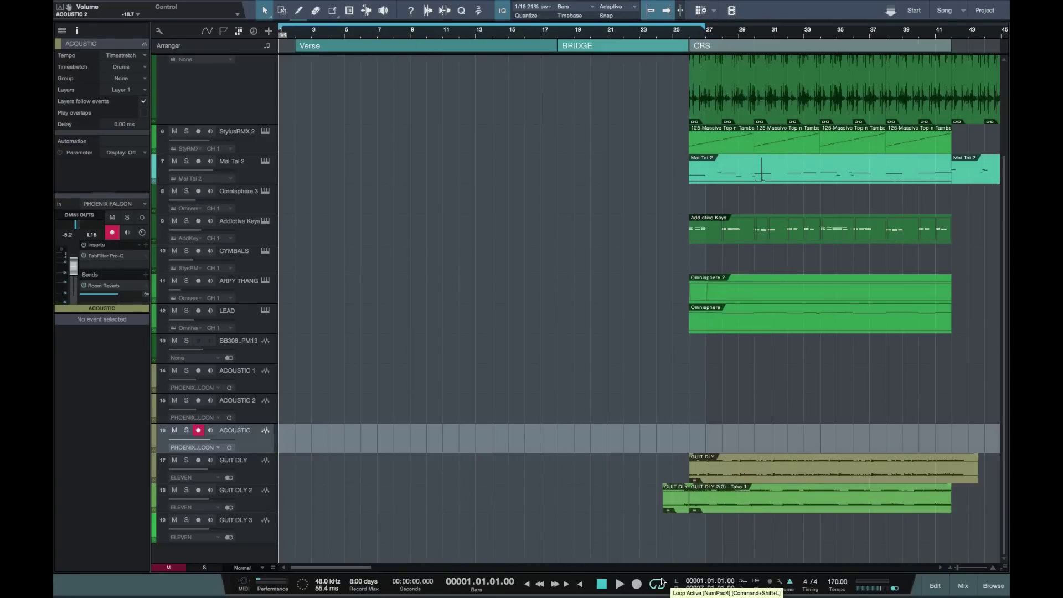
key(w)
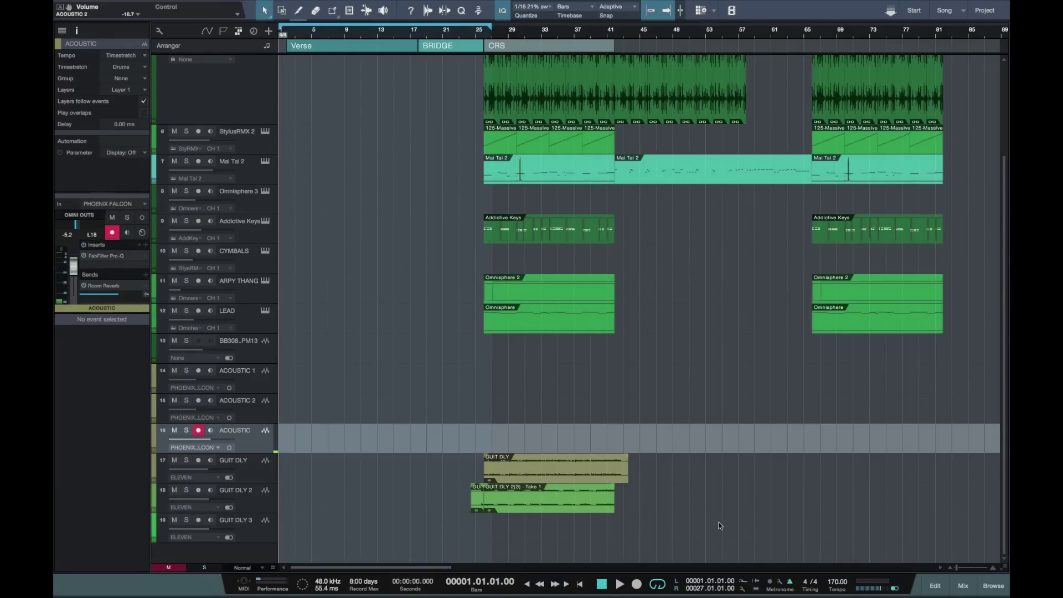
- Start recording the guitar part on the armed ACOUSTIC track from bar 1 with numpad *
key(KP_Multiply)
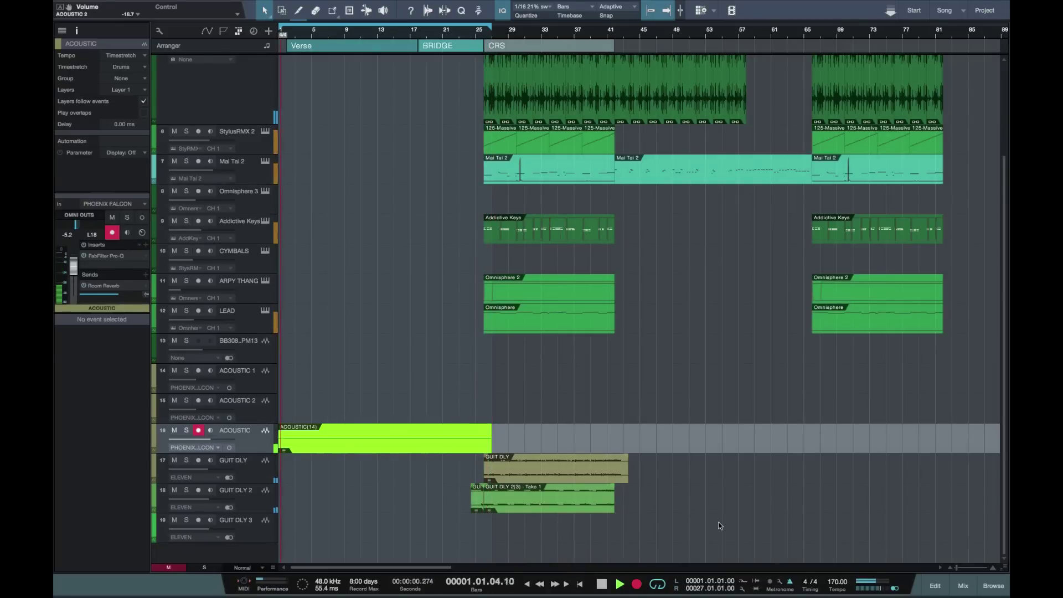
- Stop the ACOUSTIC take, arm ACOUSTIC 1, loop bars 25–43 and record the chorus part
key(KP_Multiply)
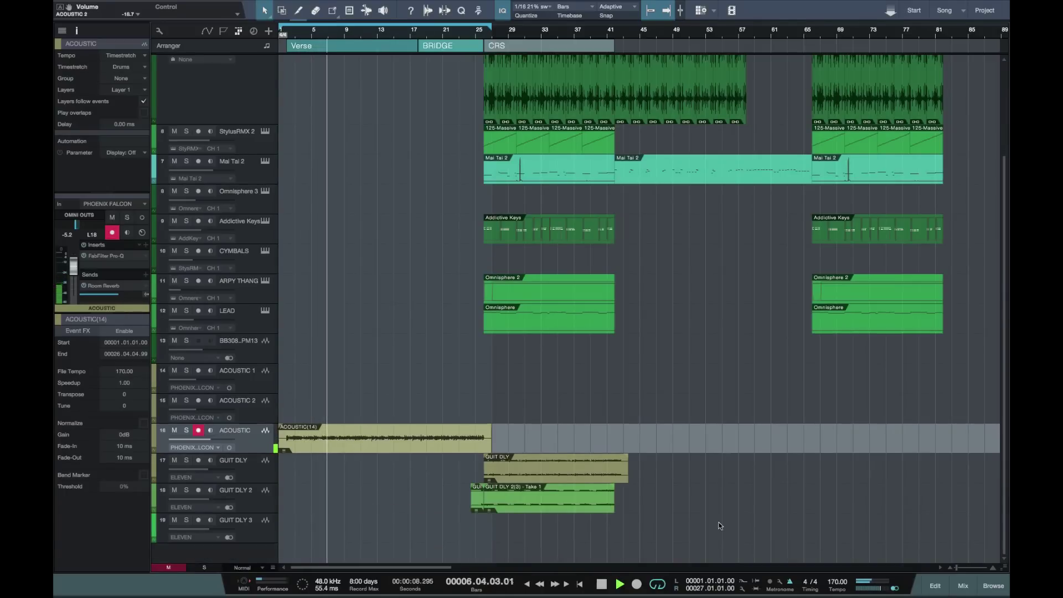
key(Up)
key(Up)
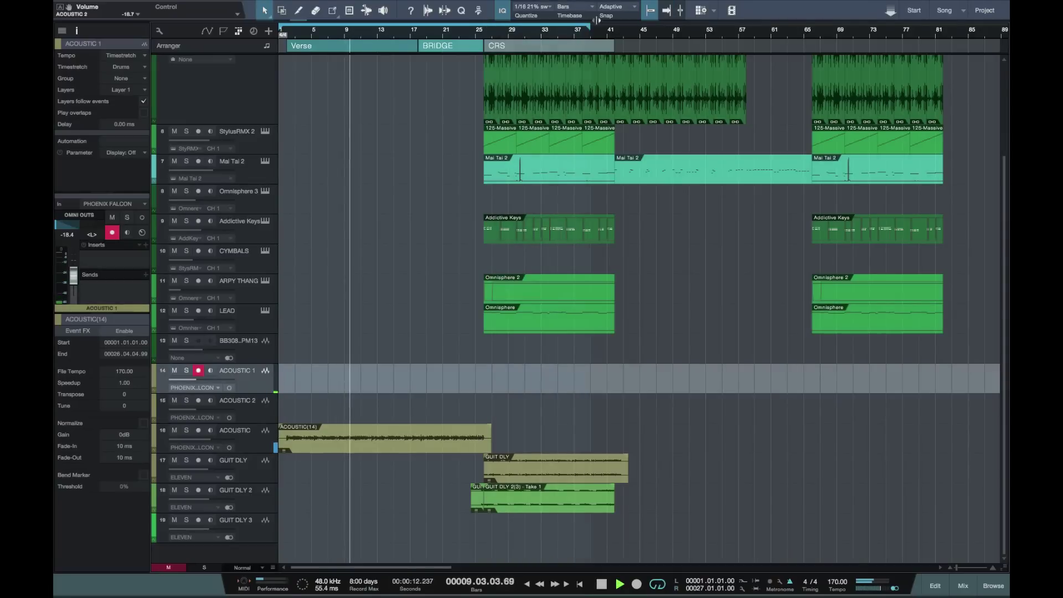
drag(616, 25, 623, 25)
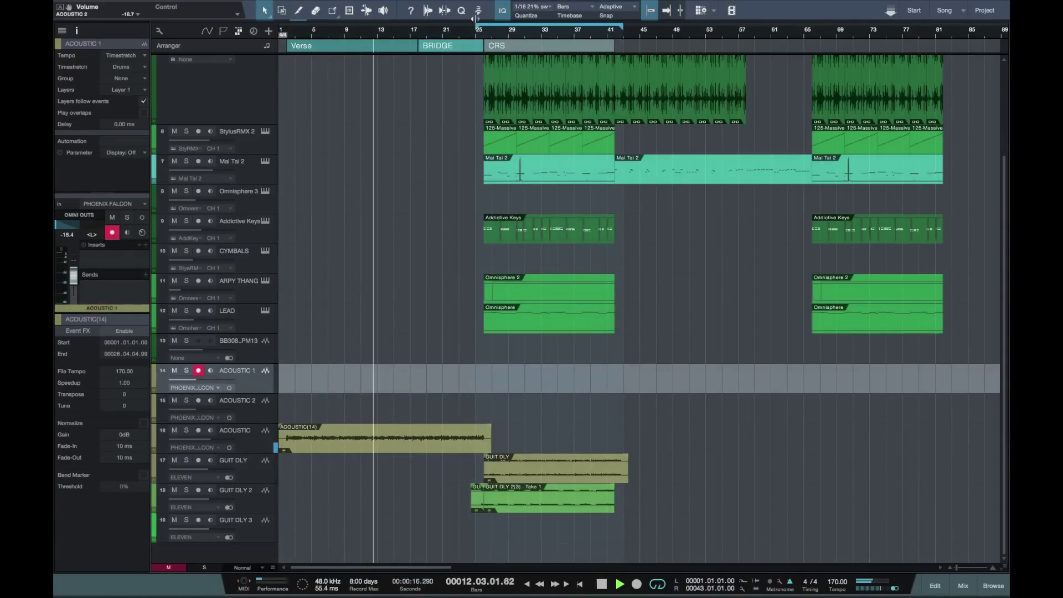
click(475, 18)
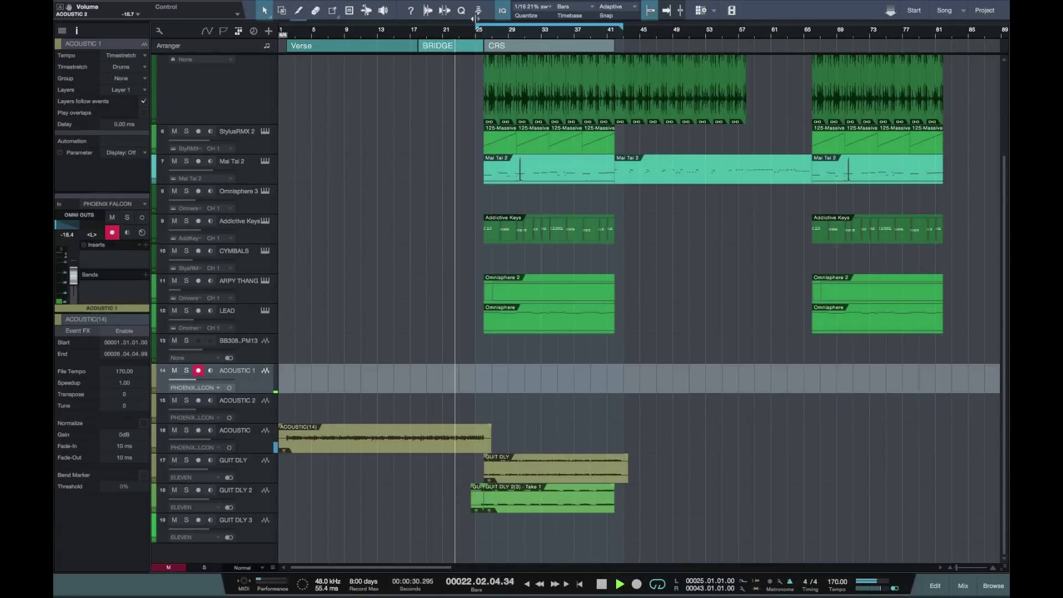
key(KP_Multiply)
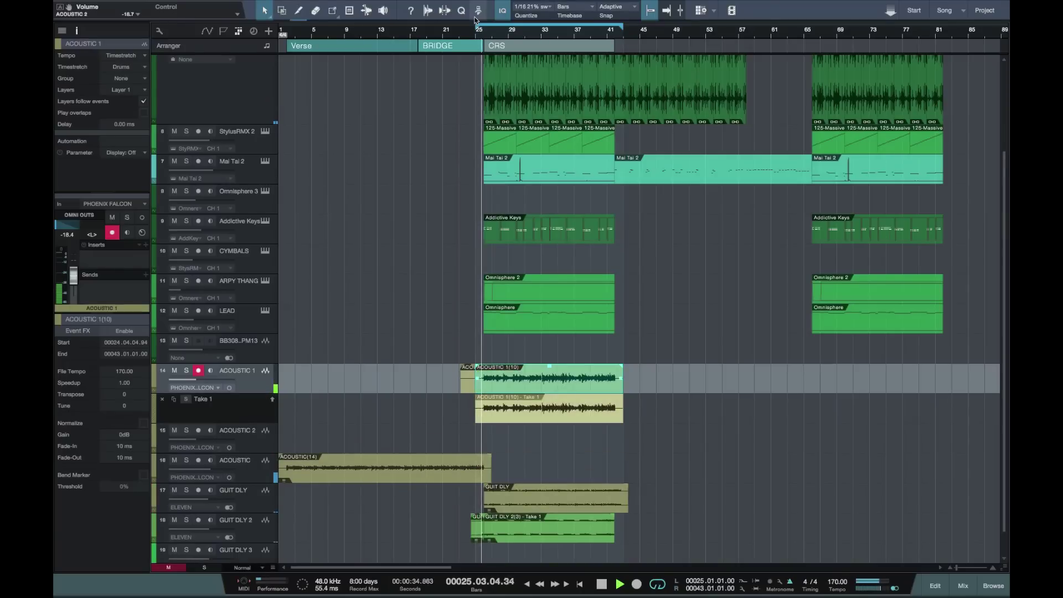
- Arm ACOUSTIC 2 and start recording a second guitar part over the chorus loop
click(256, 445)
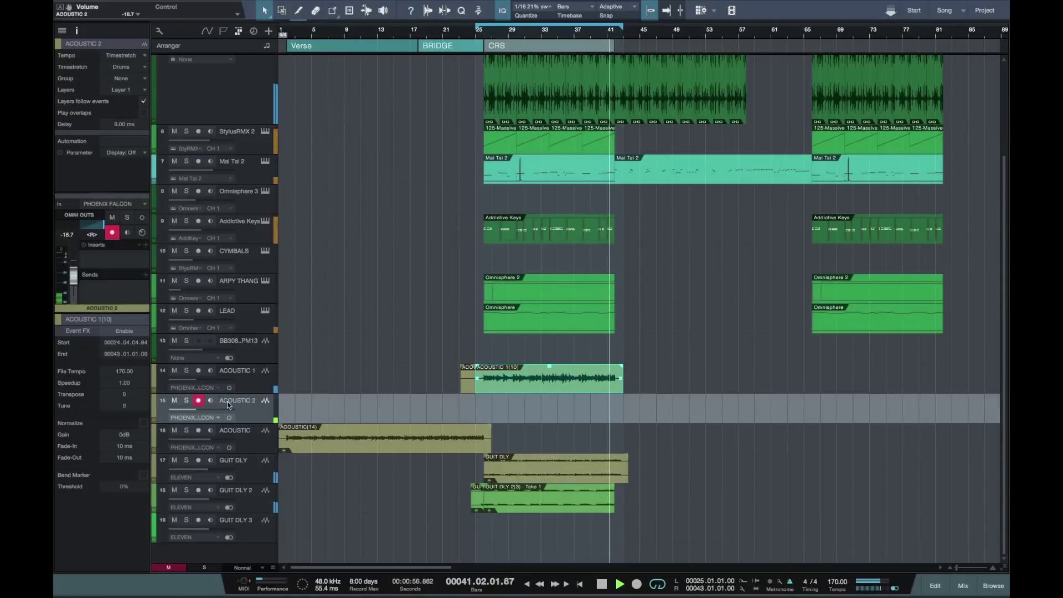
key(KP_Multiply)
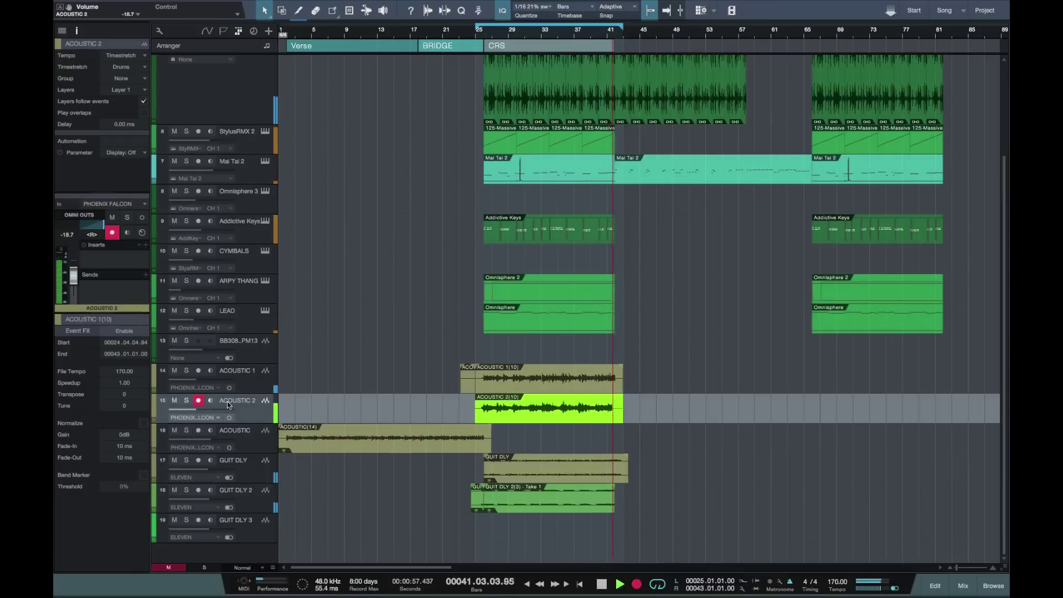
- Stop the ACOUSTIC 2 take, zoom out, collapse its take lanes with Alt+L, and arm CYMBALS
key(space)
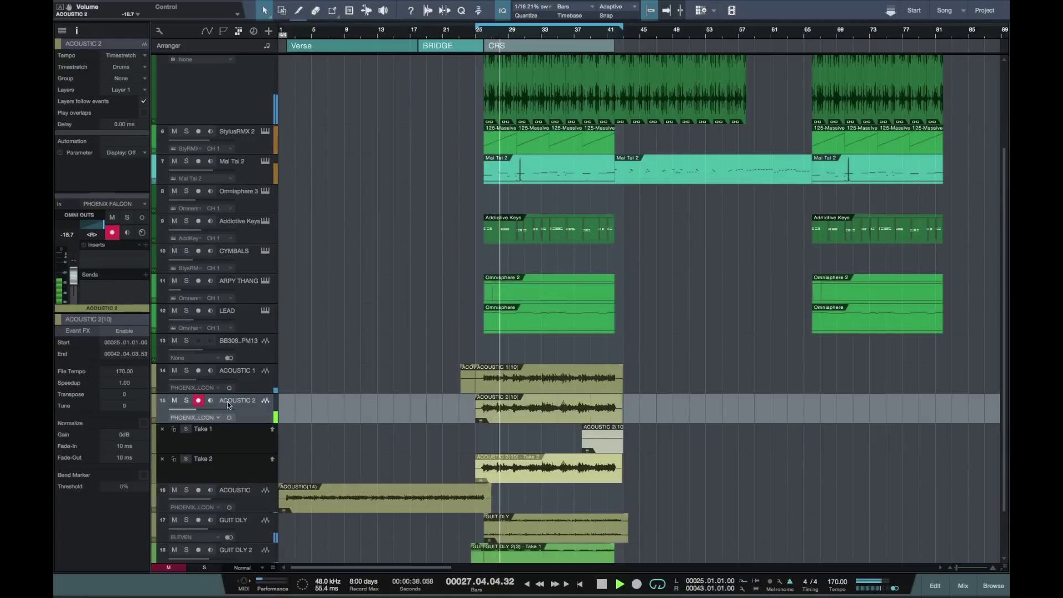
key(w)
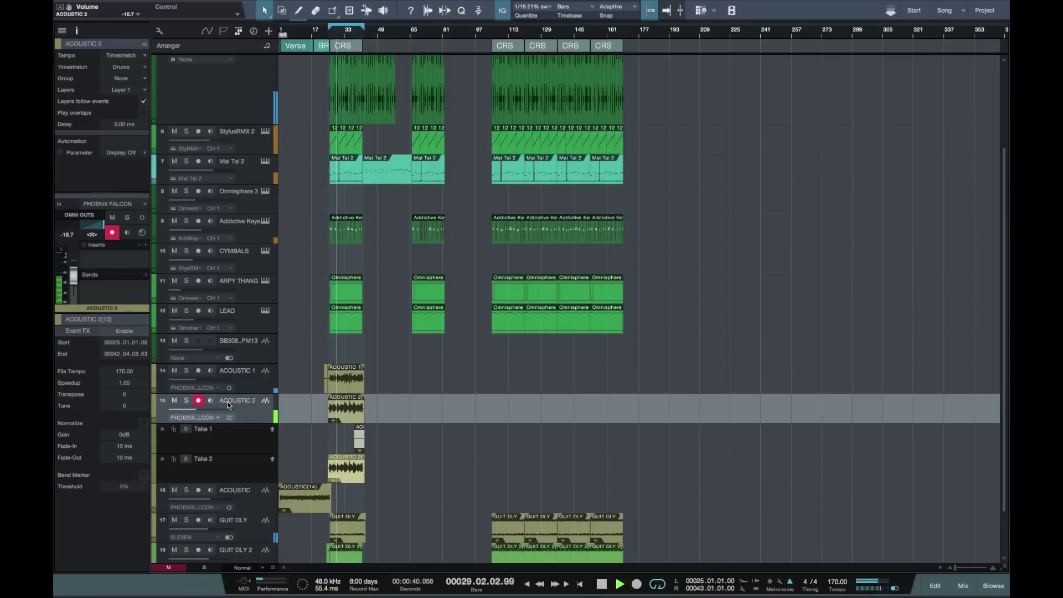
key(alt+l)
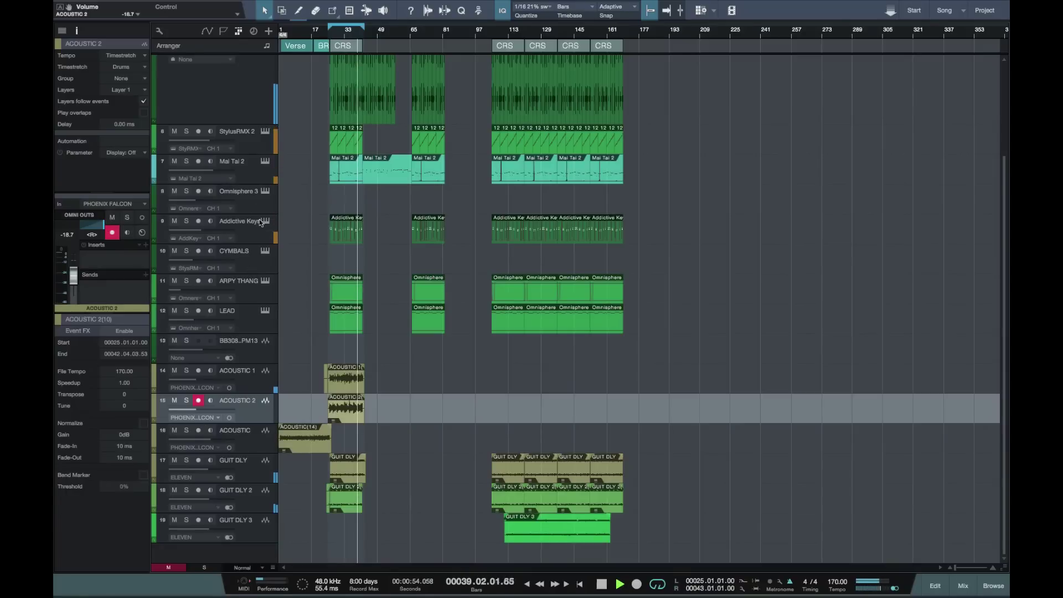
click(257, 265)
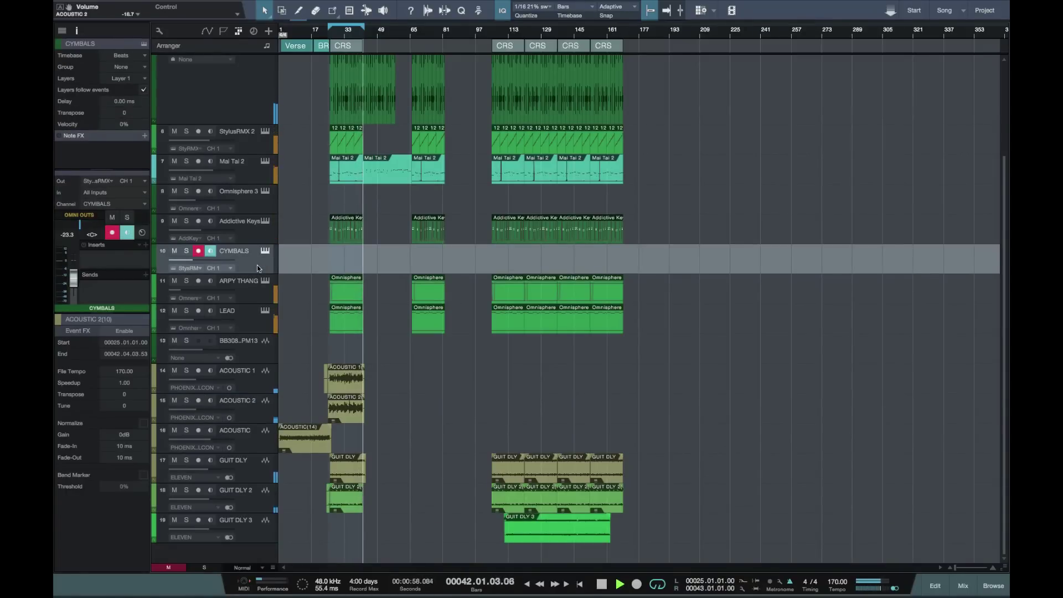
- Record MIDI cymbal hits on CYMBALS from bar 25, stopping with the transport Record button
key(KP_Multiply)
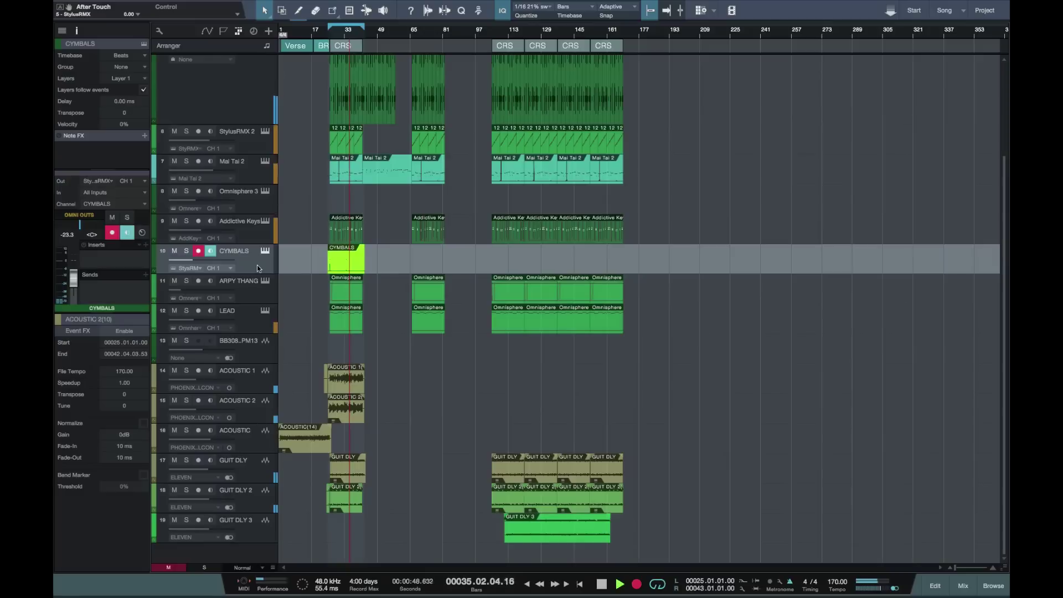
click(637, 583)
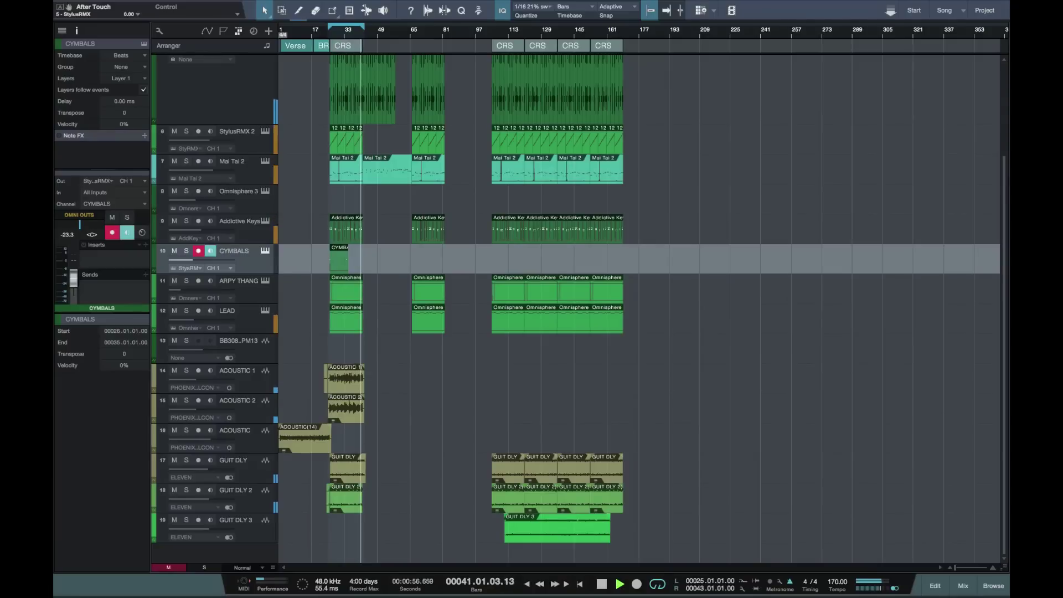
- Preview FX samples in the Files browser and drop LEE YOU FX 1.aif into the song at bar 22
click(992, 585)
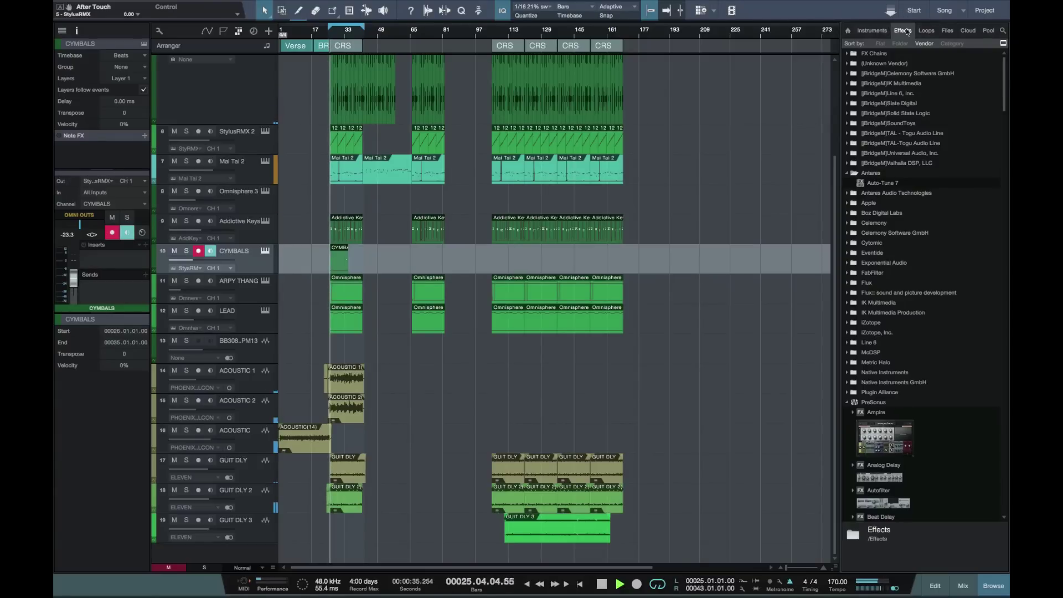
click(948, 34)
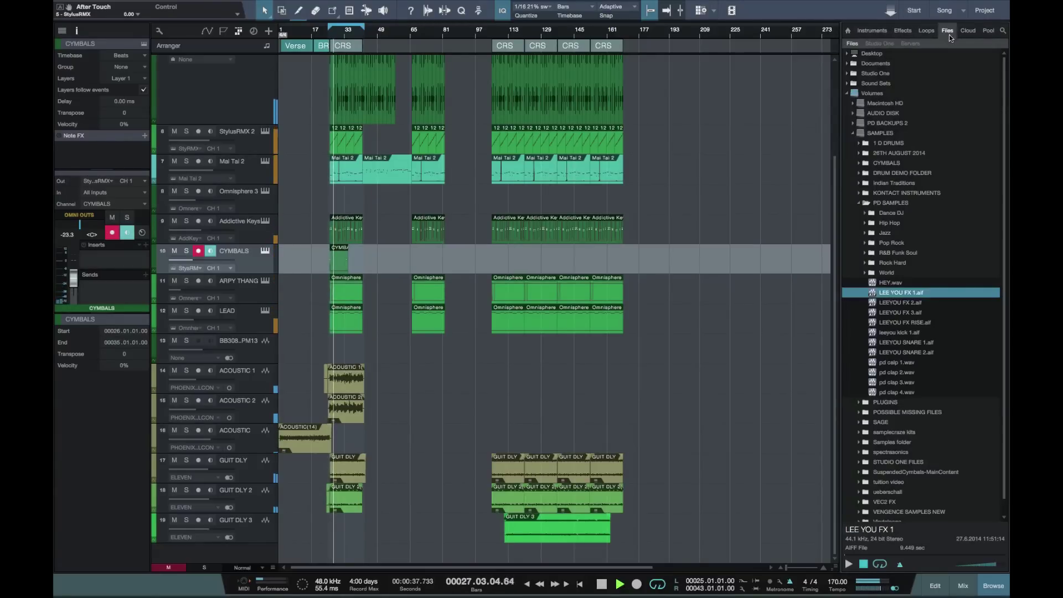
click(895, 302)
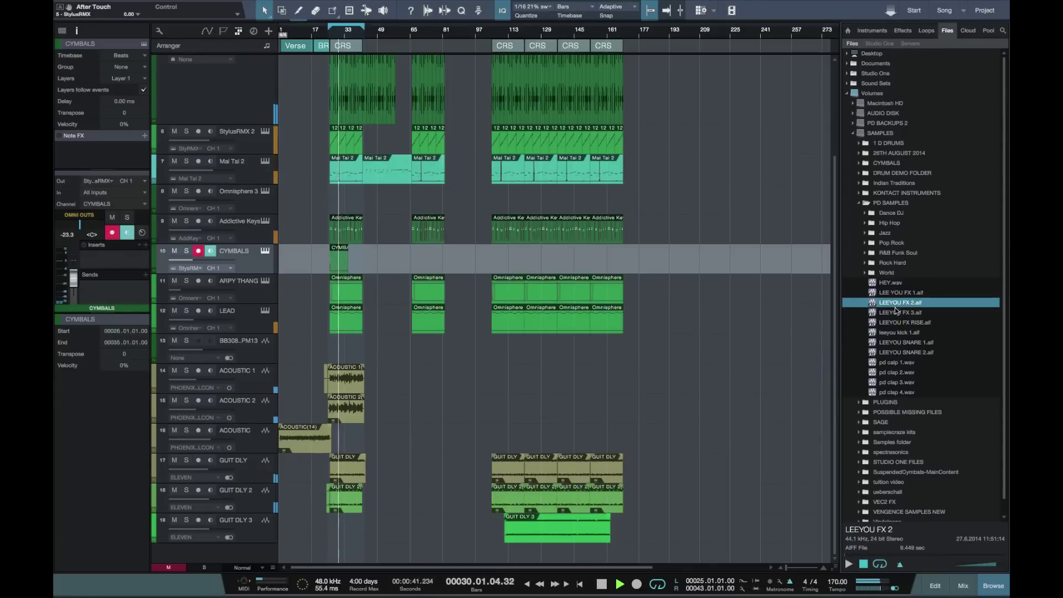
click(894, 293)
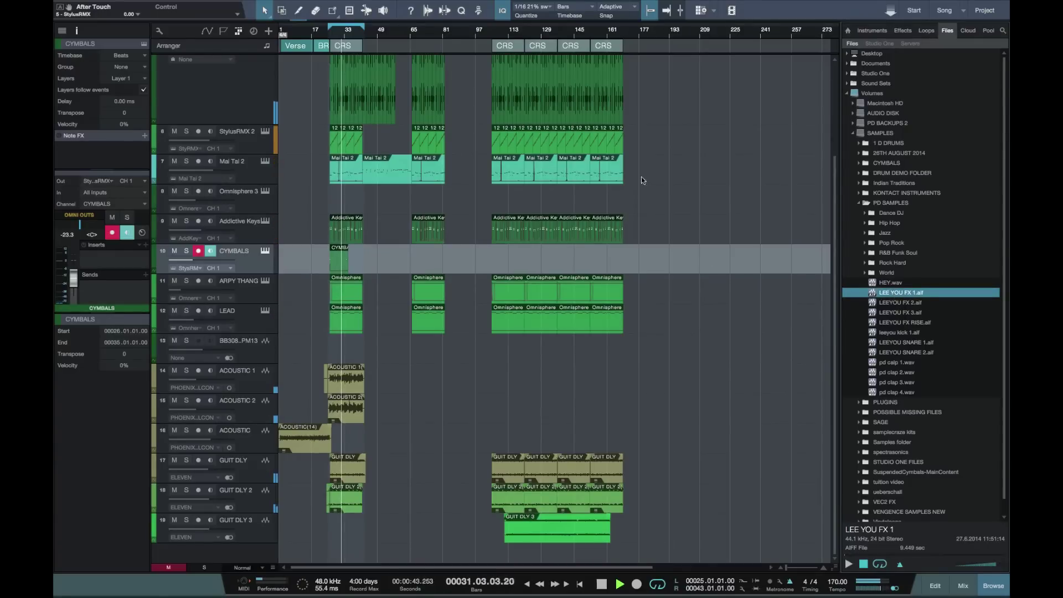
scroll(647, 180, up, 4)
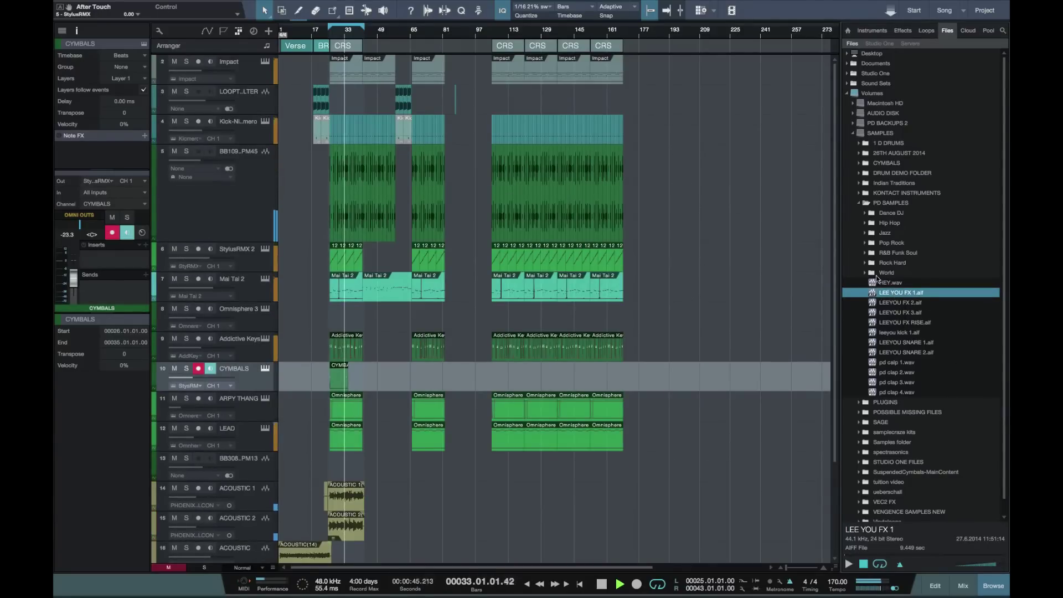
drag(889, 294, 335, 87)
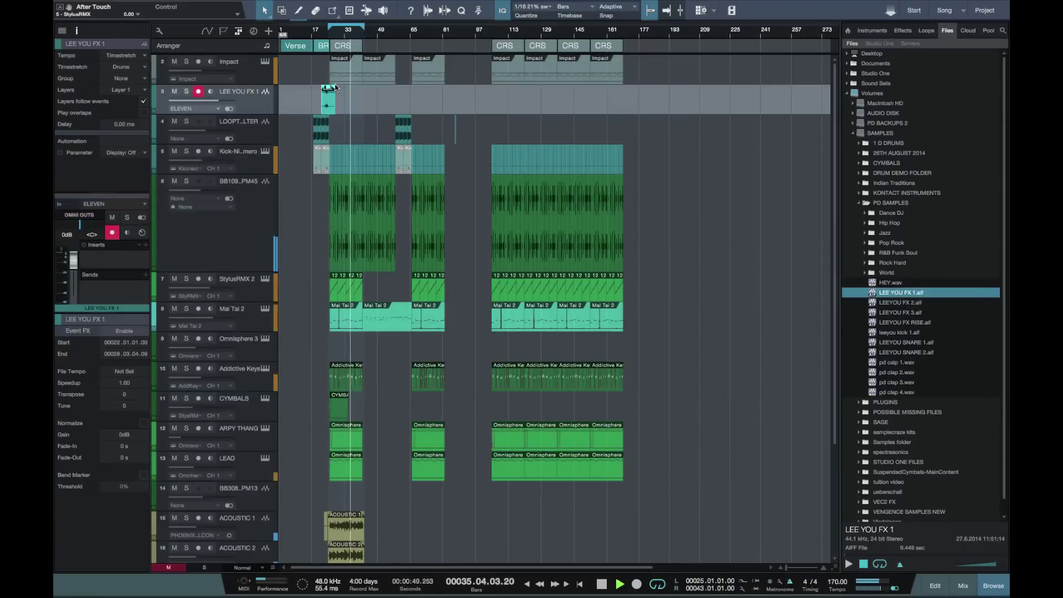
- Move the LEE YOU FX 1 event later to bar 23, then nudge it slightly further right
scroll(347, 97, up, 5)
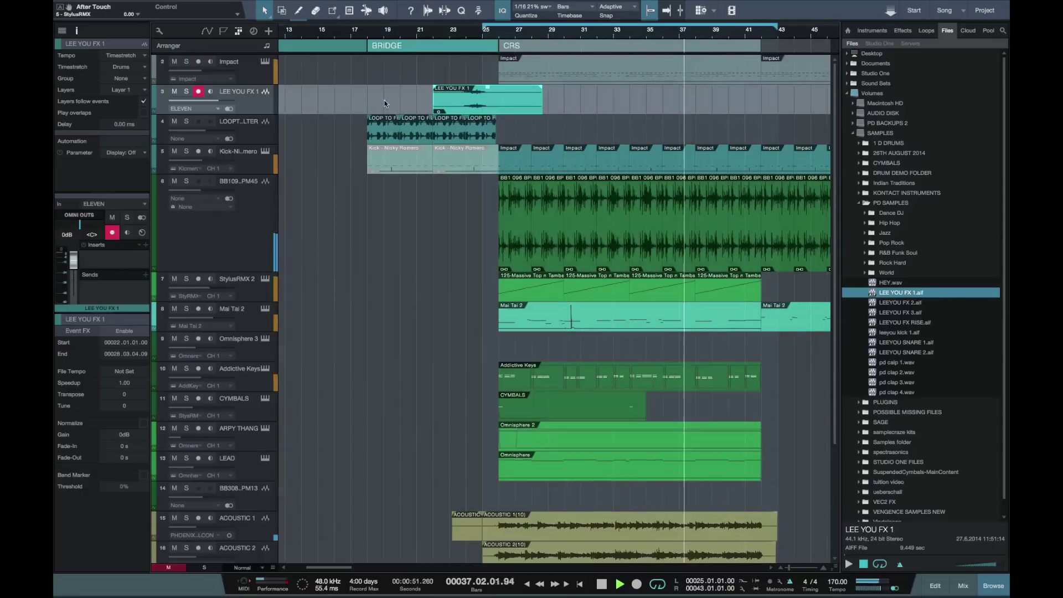
drag(486, 102, 508, 103)
scroll(509, 105, up, 4)
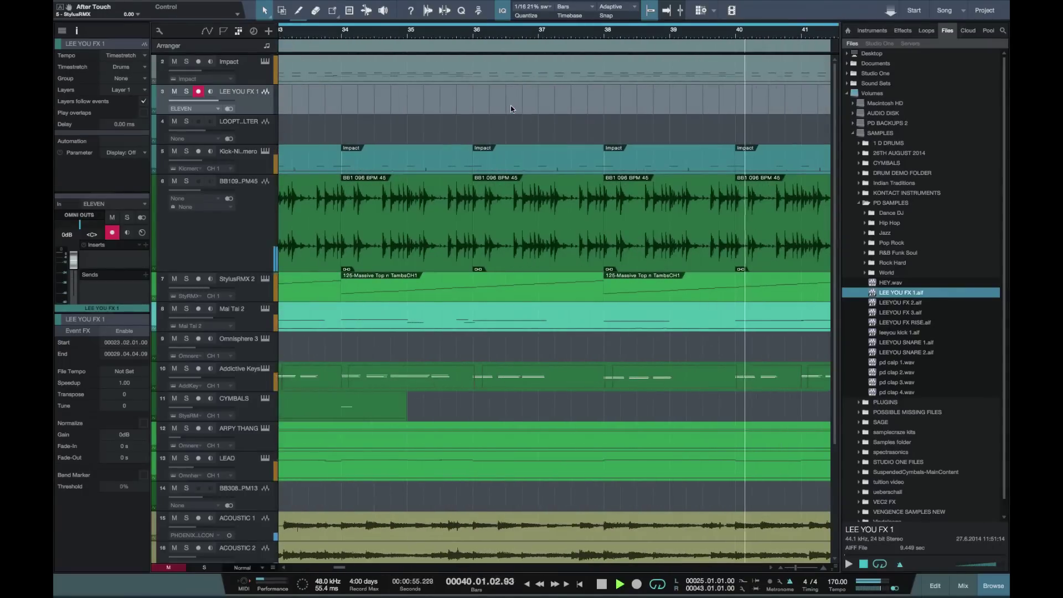
scroll(510, 109, left, 5)
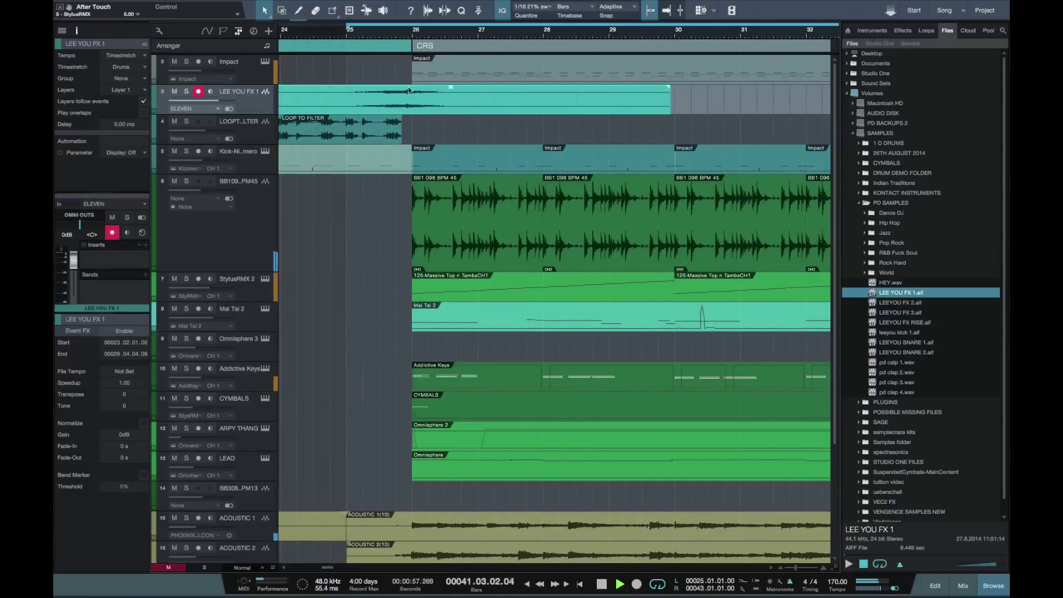
drag(408, 92, 413, 101)
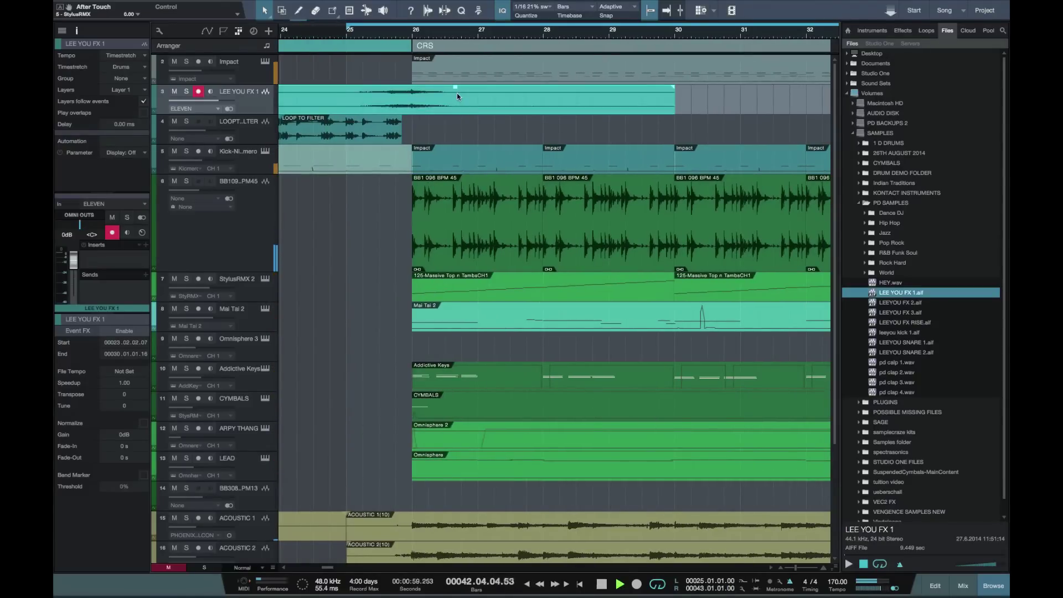
- Lower the LEE YOU FX 1 channel volume to -8.7 dB and zoom out to the whole arrangement
drag(73, 260, 71, 269)
key(shift+z)
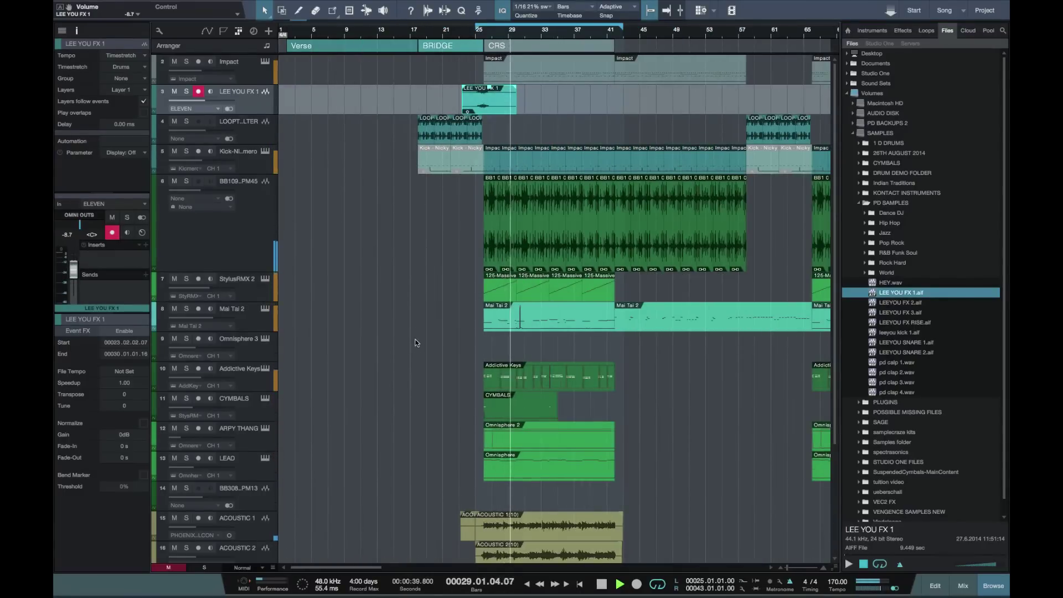
scroll(416, 343, down, 5)
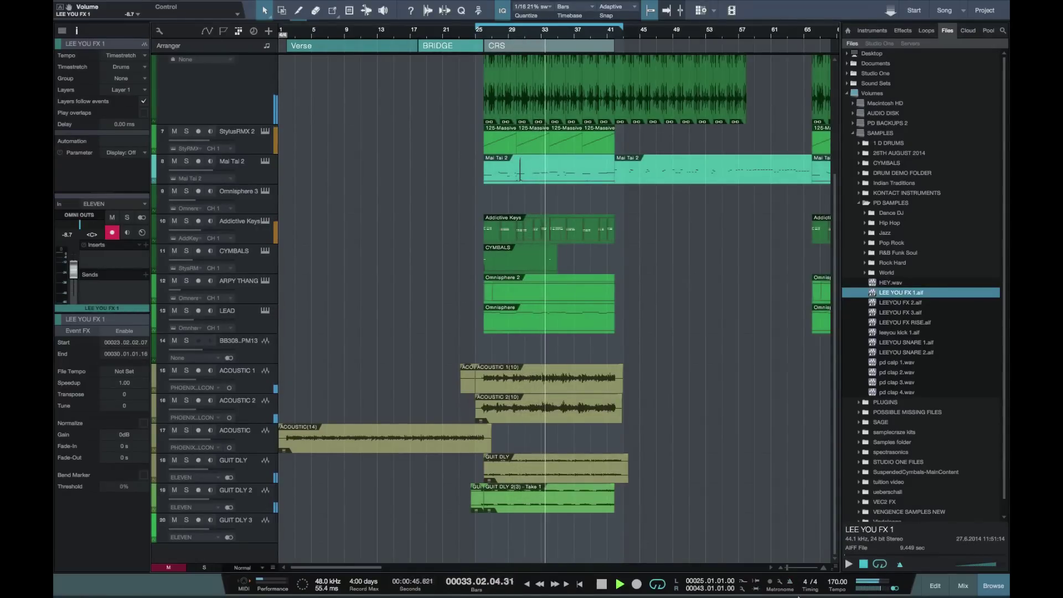
- Split ACOUSTIC 1 and 2 at bar 26, delete the lead-in pieces, and trim ACOUSTIC to end at the chorus
key(e)
key(e)
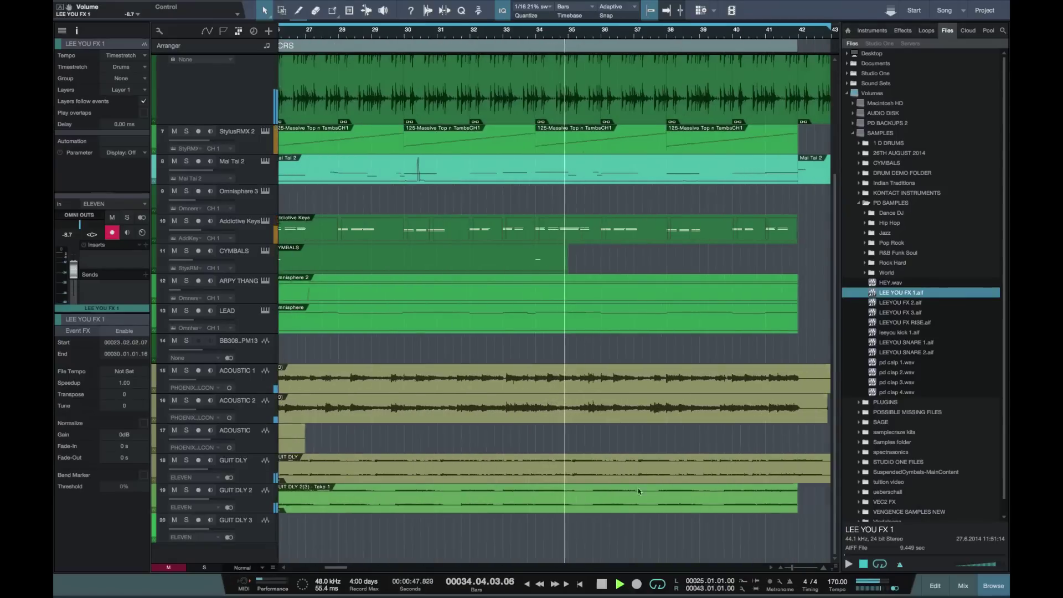
scroll(637, 491, left, 7)
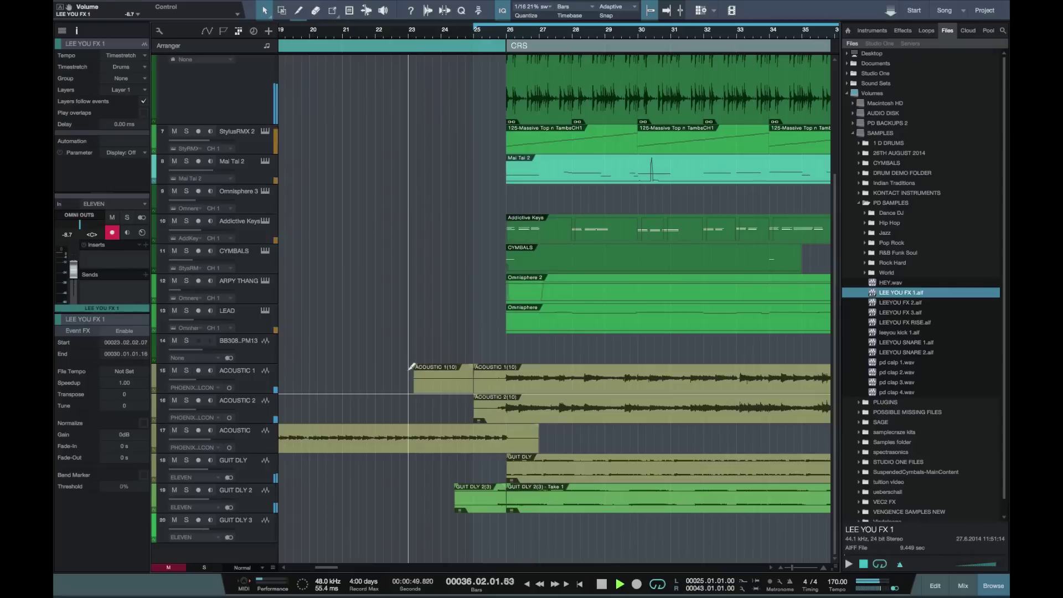
drag(409, 366, 501, 402)
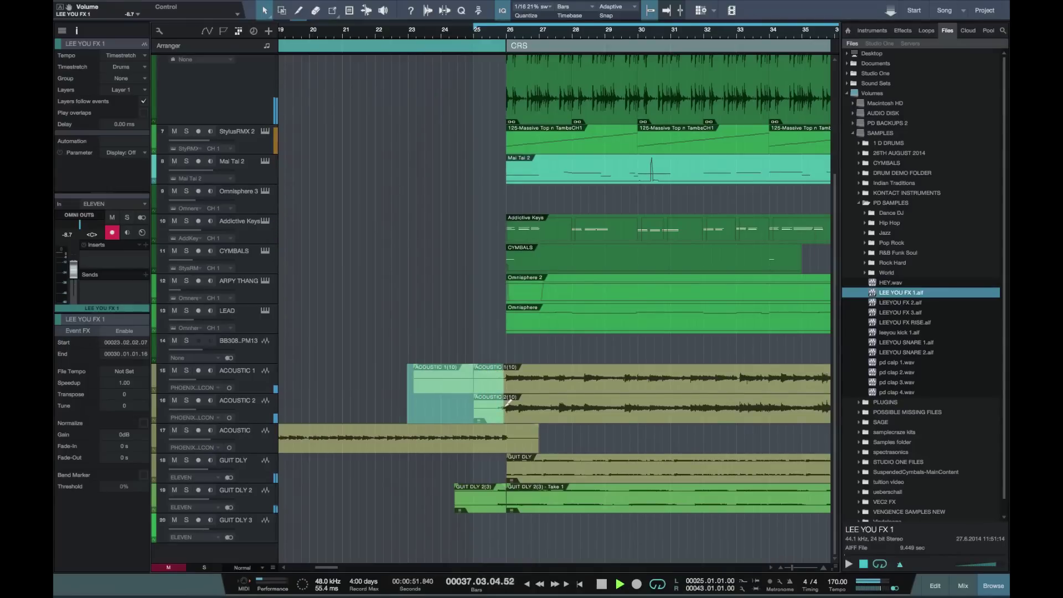
key(alt+x)
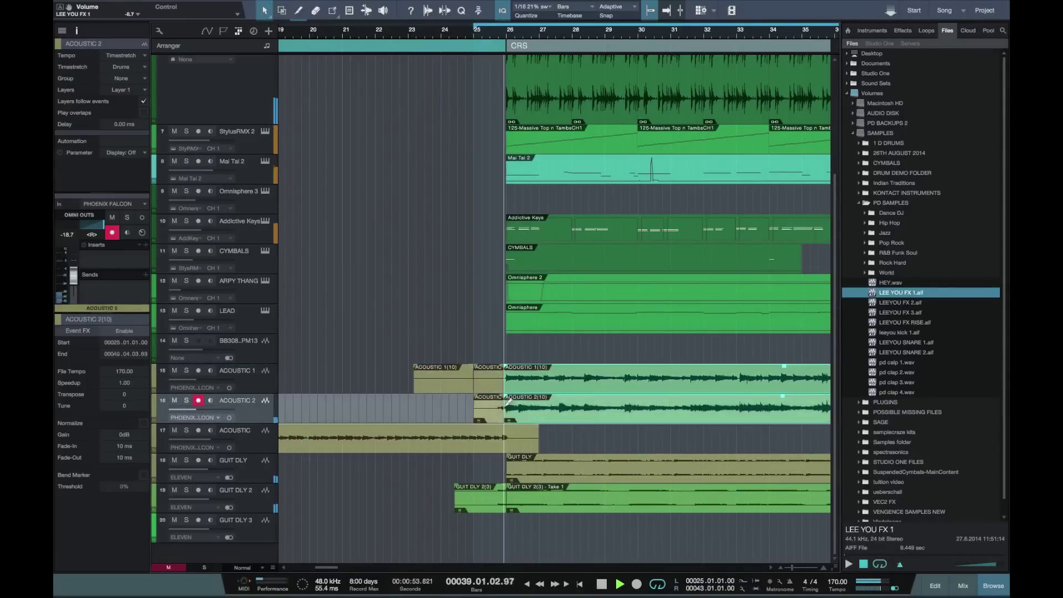
drag(454, 351, 492, 420)
key(Delete)
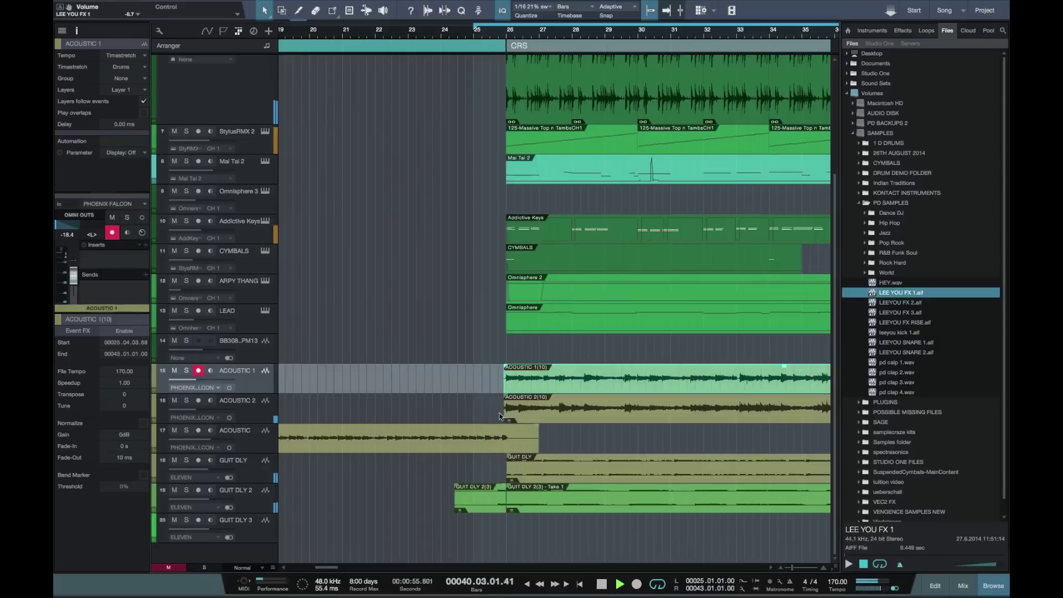
drag(538, 447, 500, 443)
- Play back the edits and raise the ACOUSTIC 2 volume to -17.8 dB
key(space)
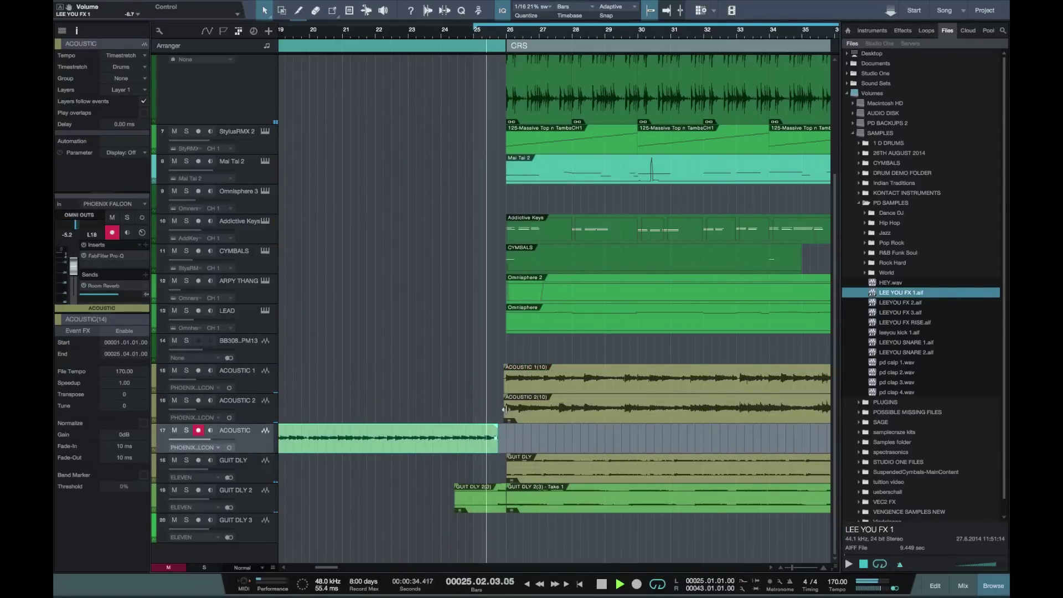
scroll(505, 409, down, 10)
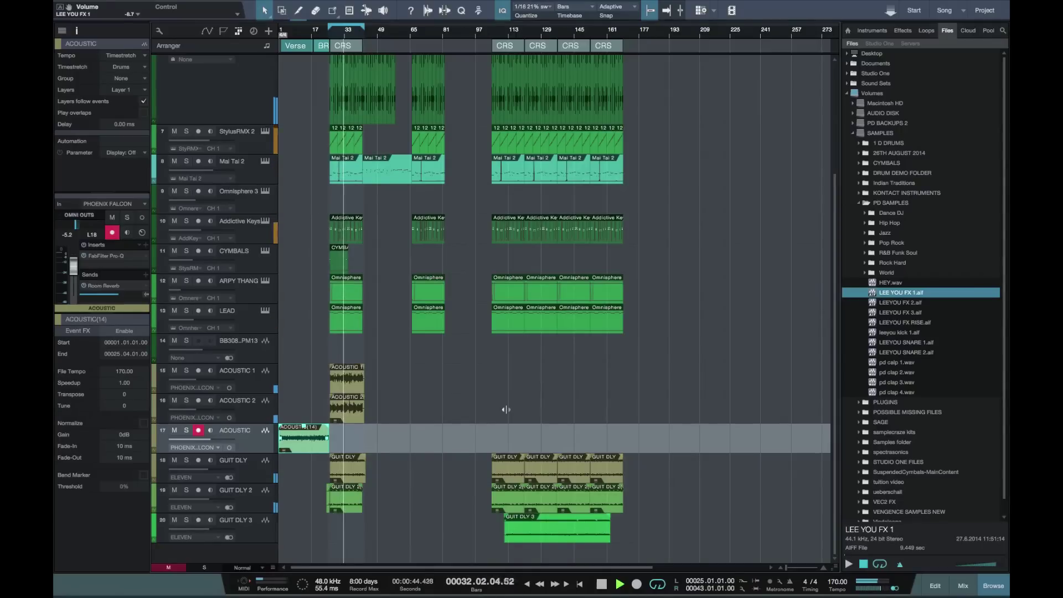
click(347, 379)
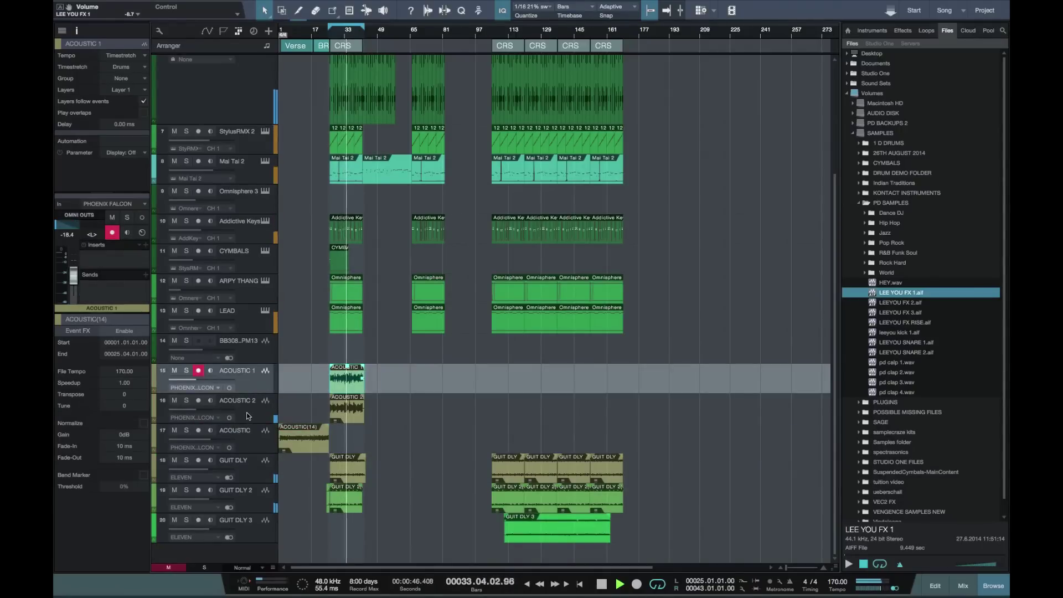
click(248, 416)
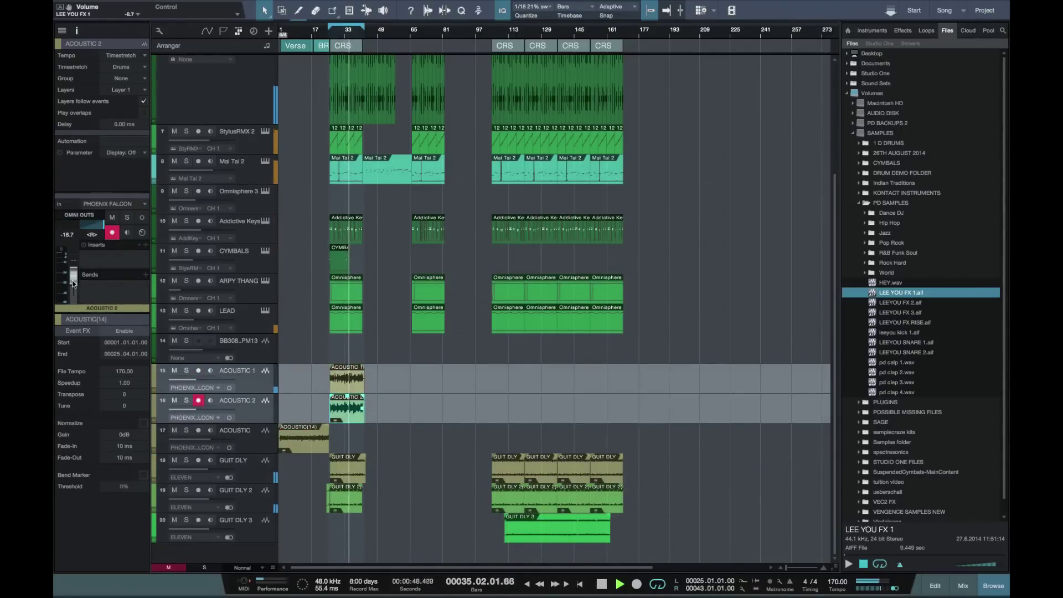
drag(74, 286, 73, 282)
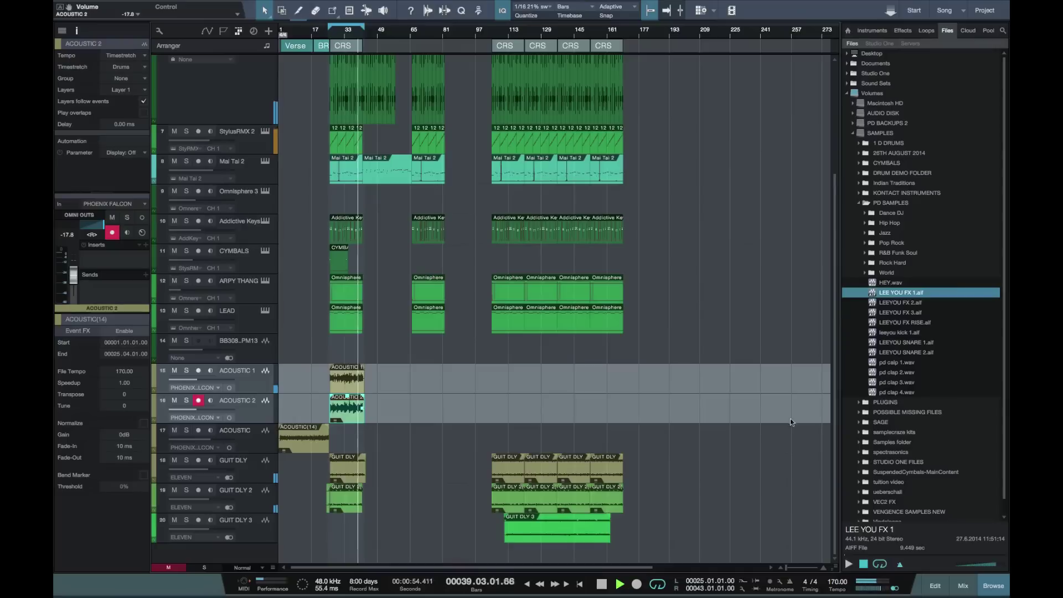
- Find Room Reverb in the Effects list and add it to the ACOUSTIC 2 channel
click(907, 31)
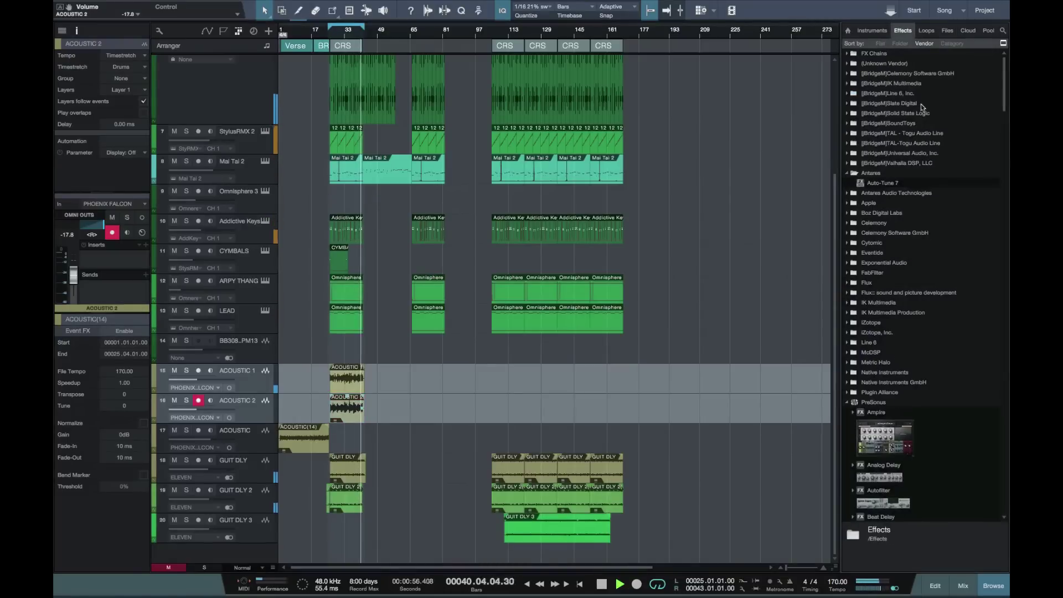
scroll(860, 464, down, 15)
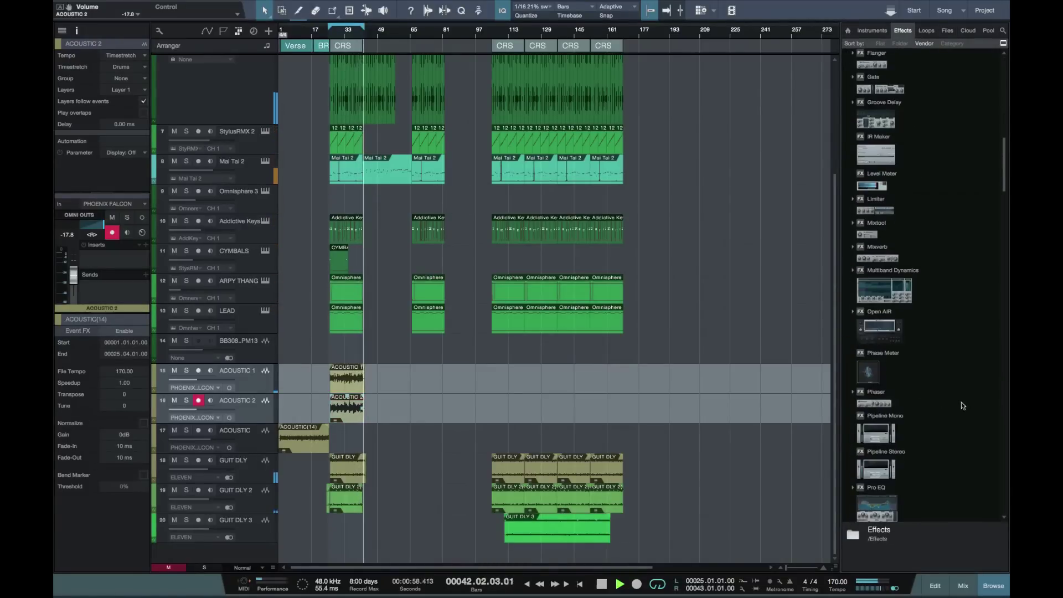
scroll(921, 319, down, 20)
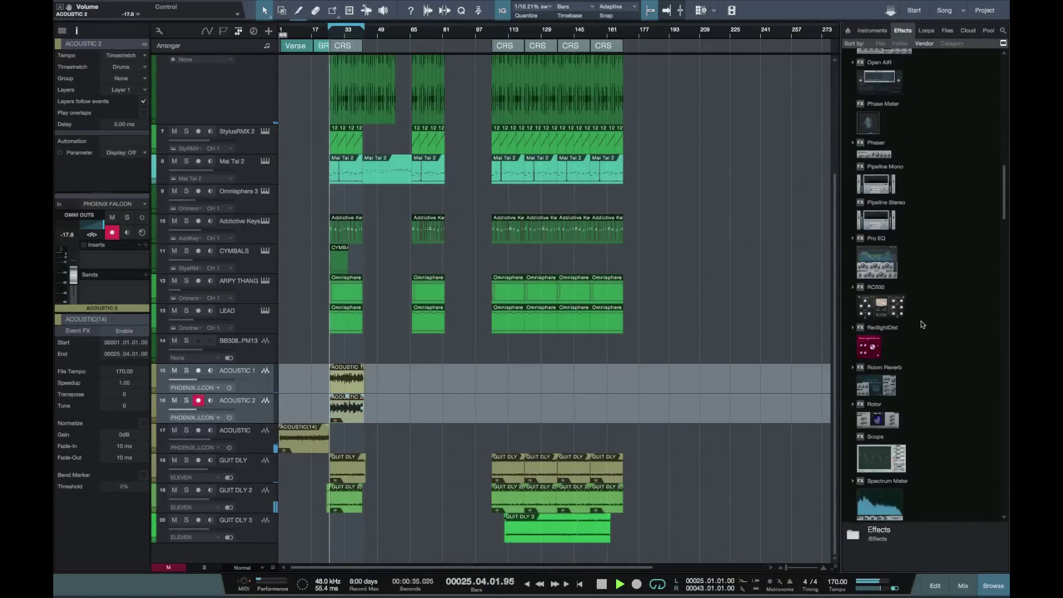
scroll(921, 321, up, 20)
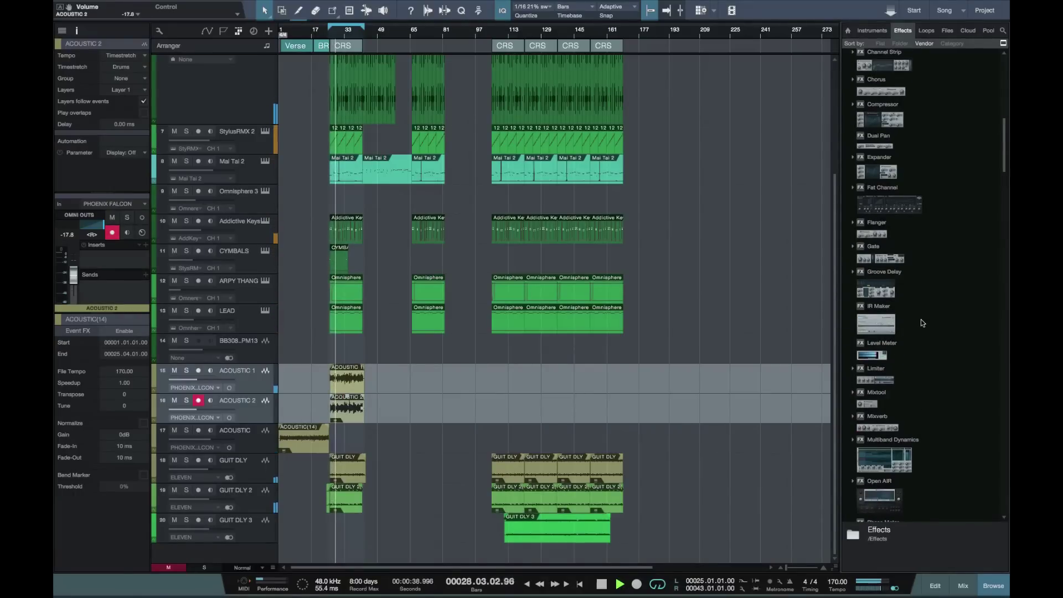
scroll(921, 323, down, 3)
scroll(922, 322, down, 8)
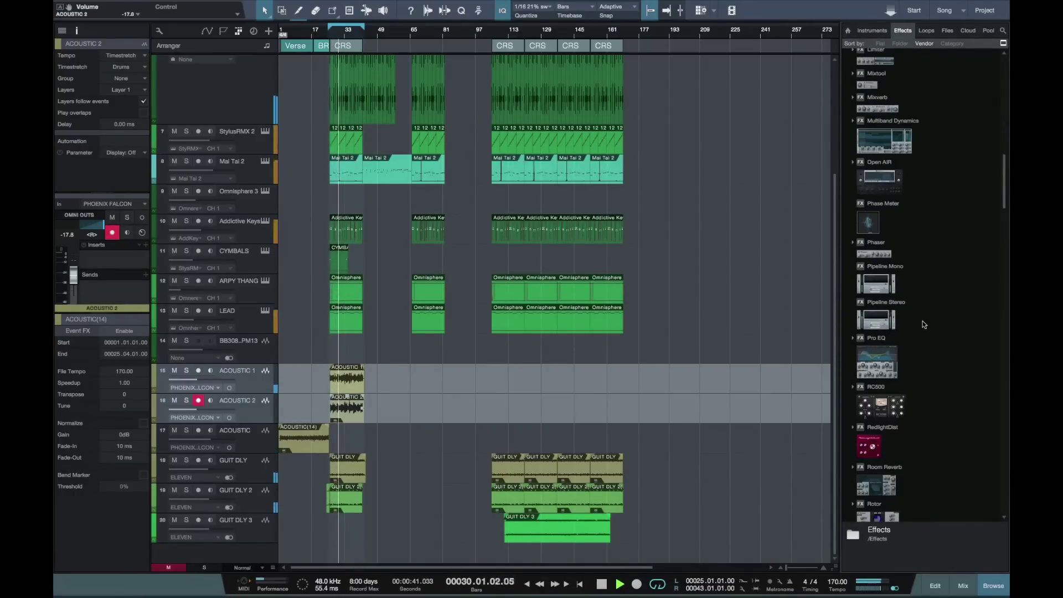
drag(876, 487, 131, 290)
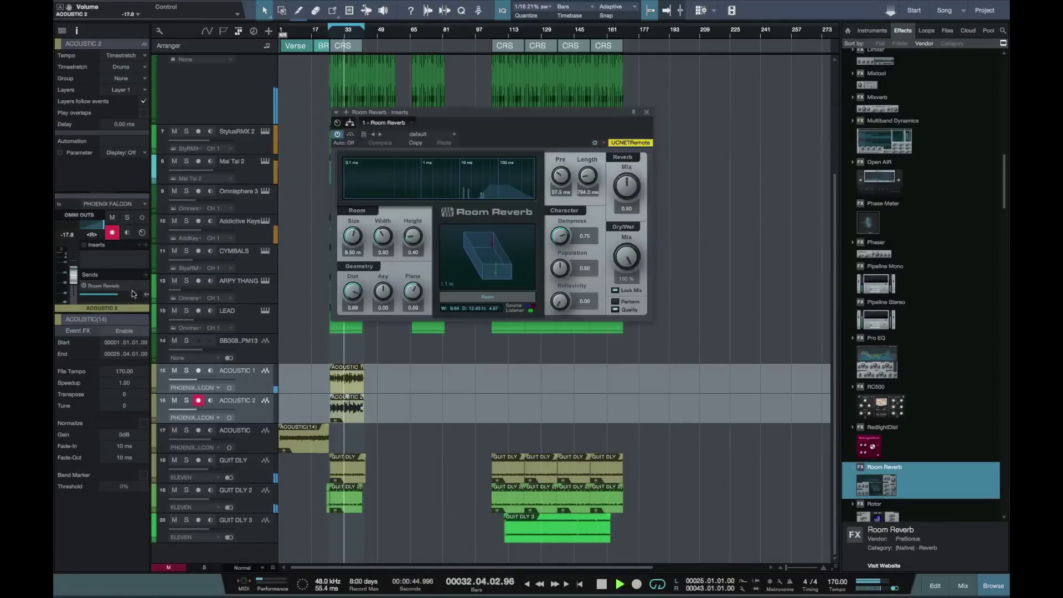
- Show ACOUSTIC 1's inserts, solo then unsolo ACOUSTIC 1, and stop playback at bar 42
click(252, 415)
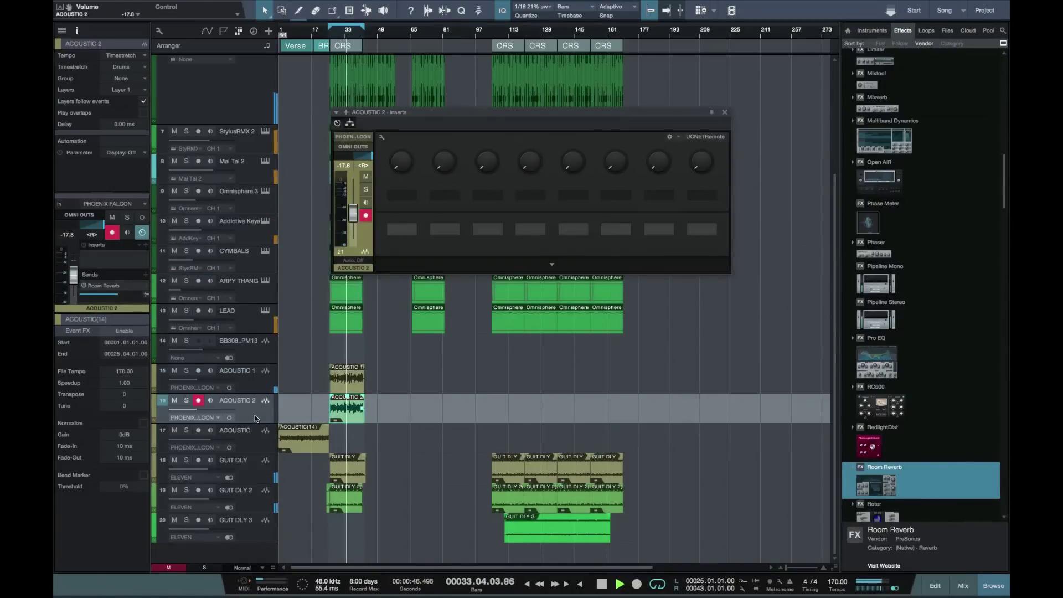
click(257, 382)
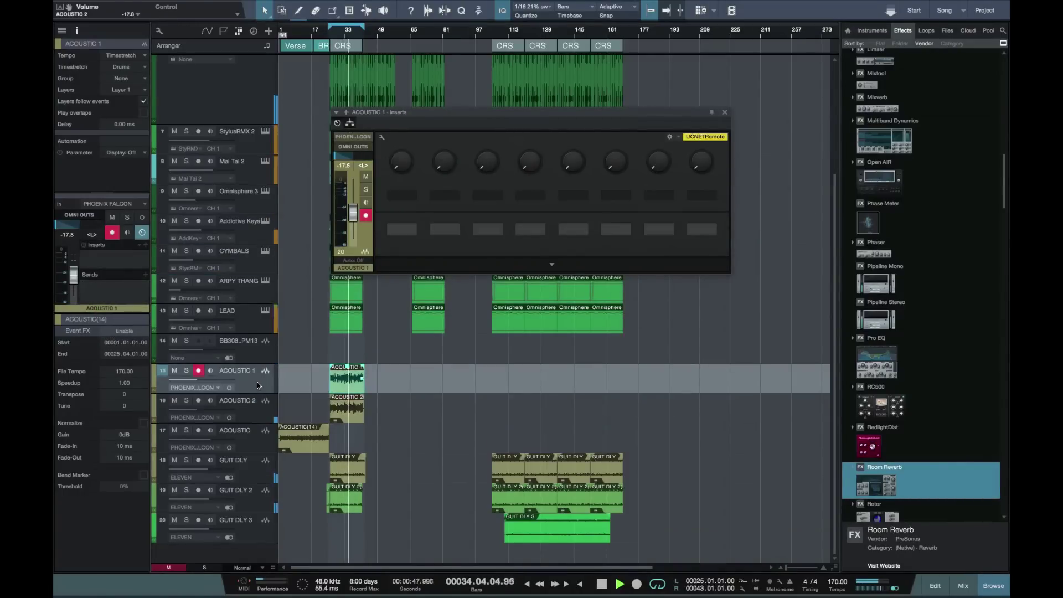
click(187, 370)
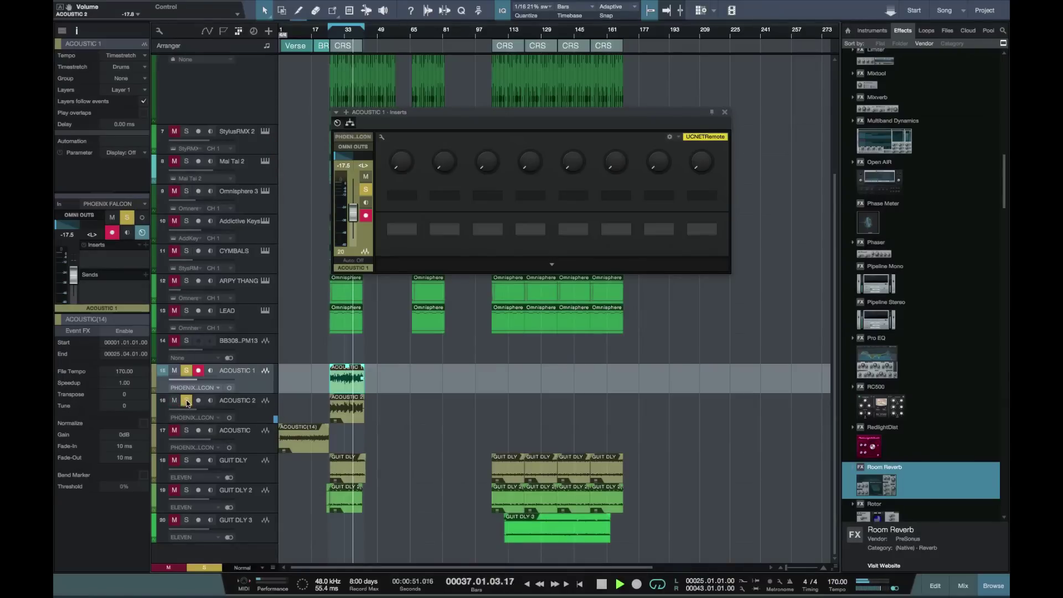
click(187, 371)
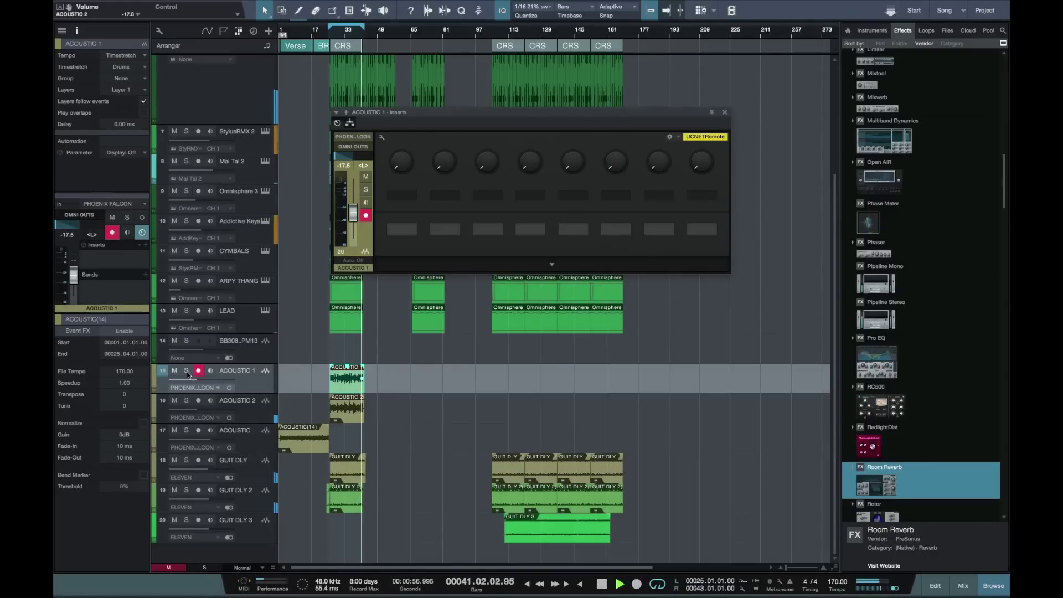
key(space)
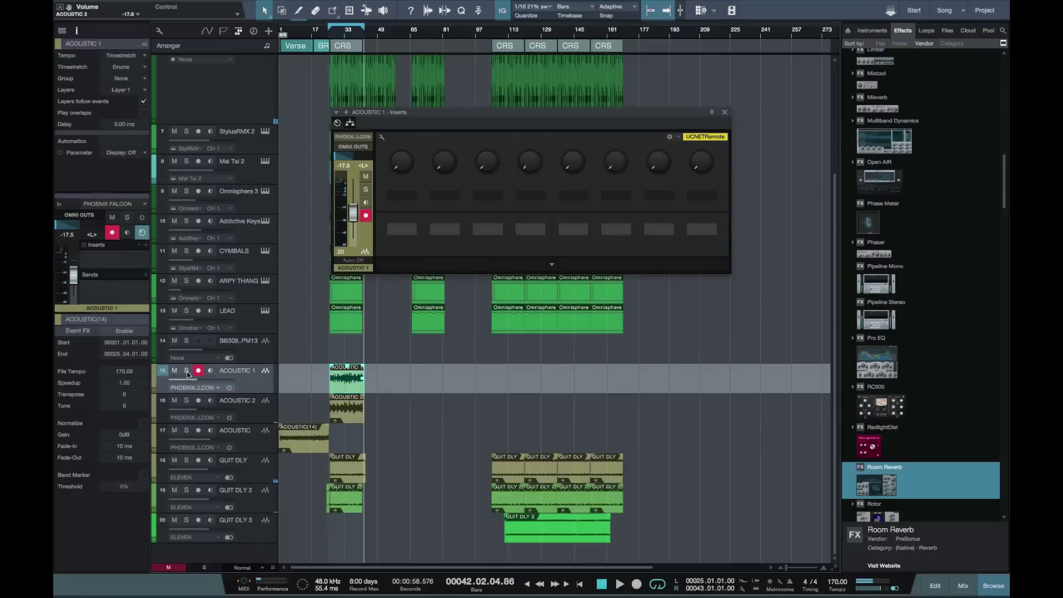
- Close the ACOUSTIC 1 Inserts window to reveal the full arrangement
click(724, 112)
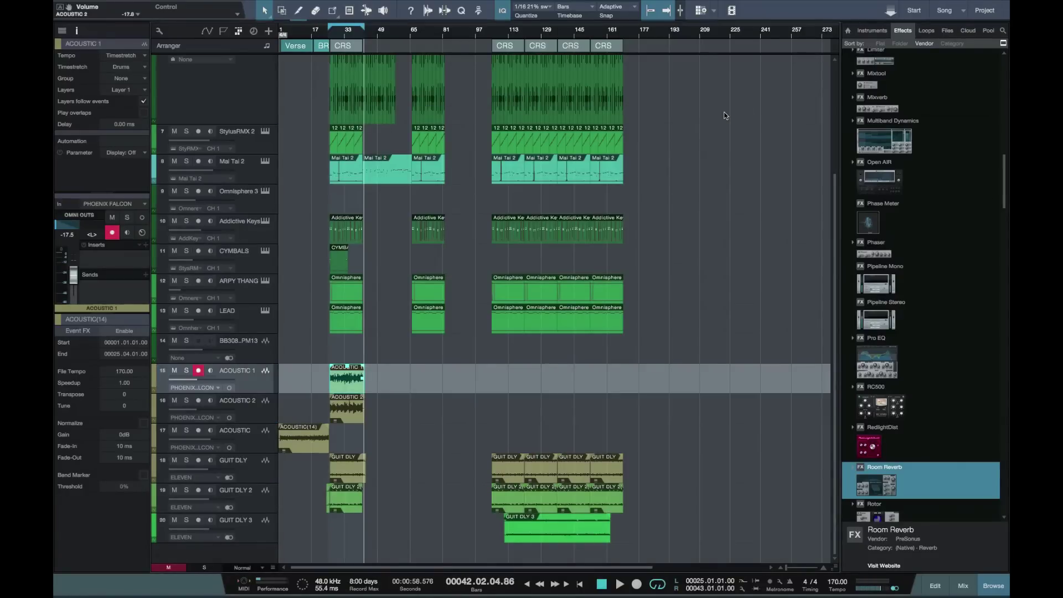